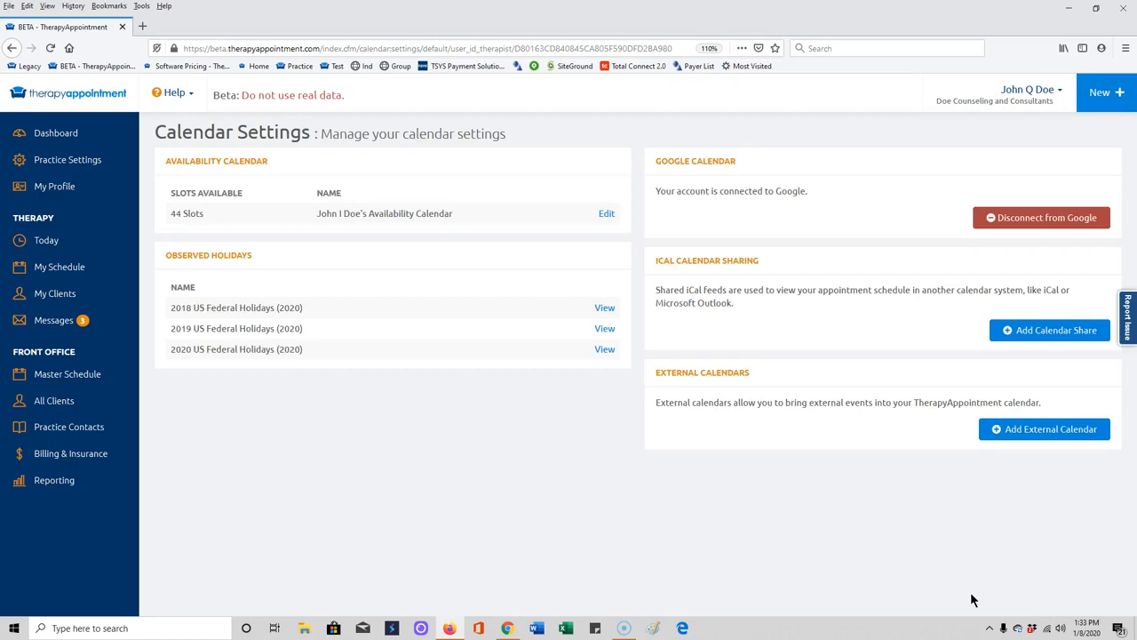
Open the therapist's availability calendar for editing and clear all its existing availability slots.
click(604, 214)
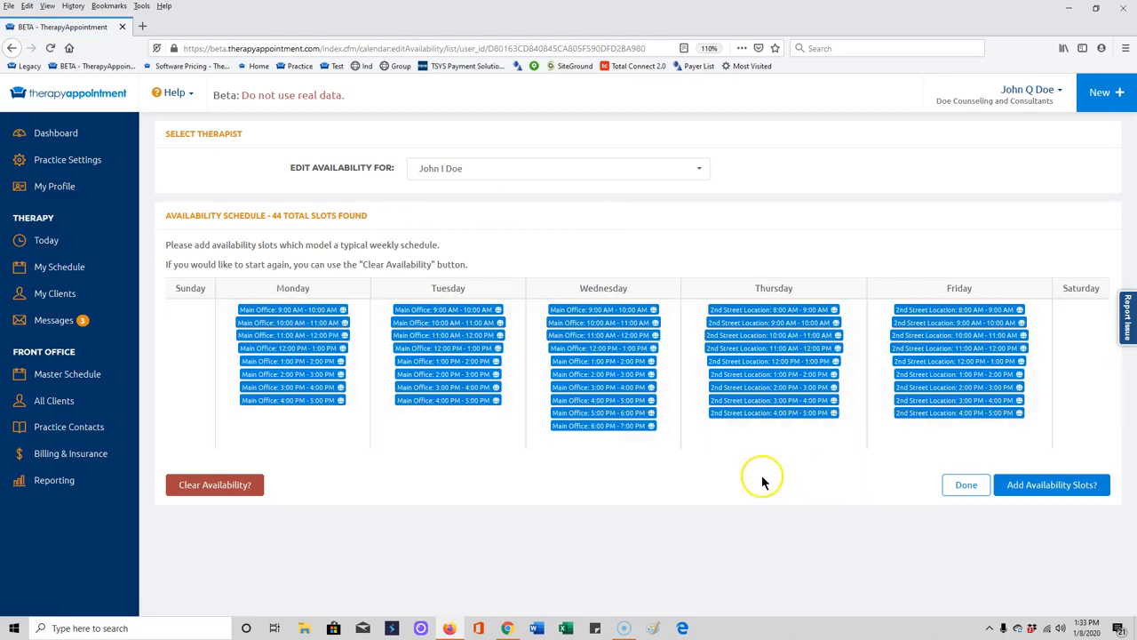
click(220, 480)
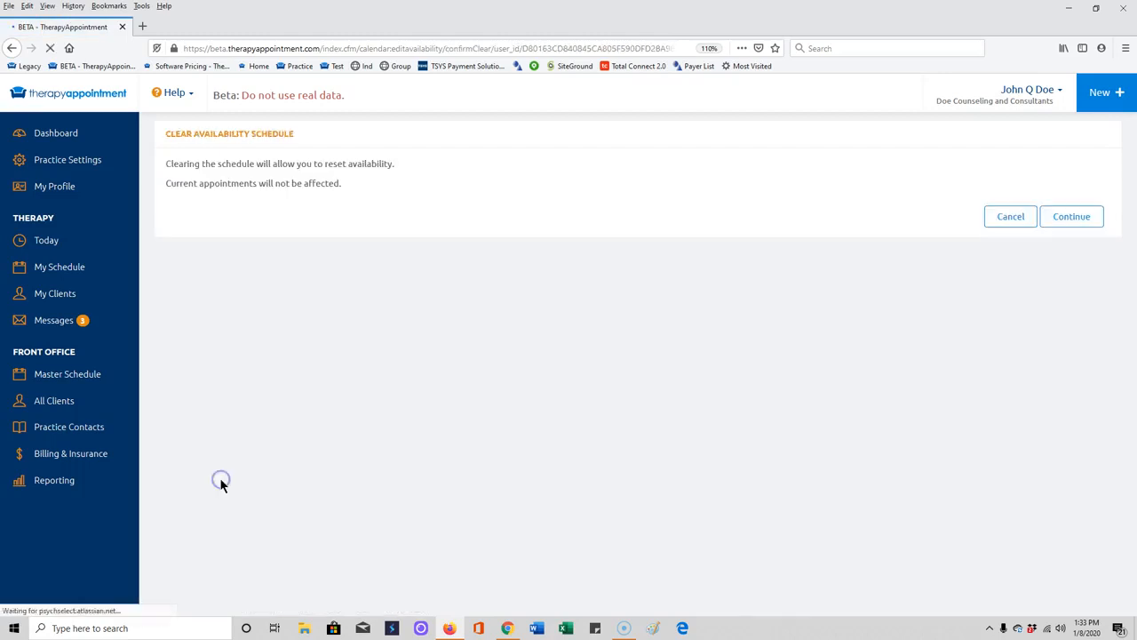
click(1069, 218)
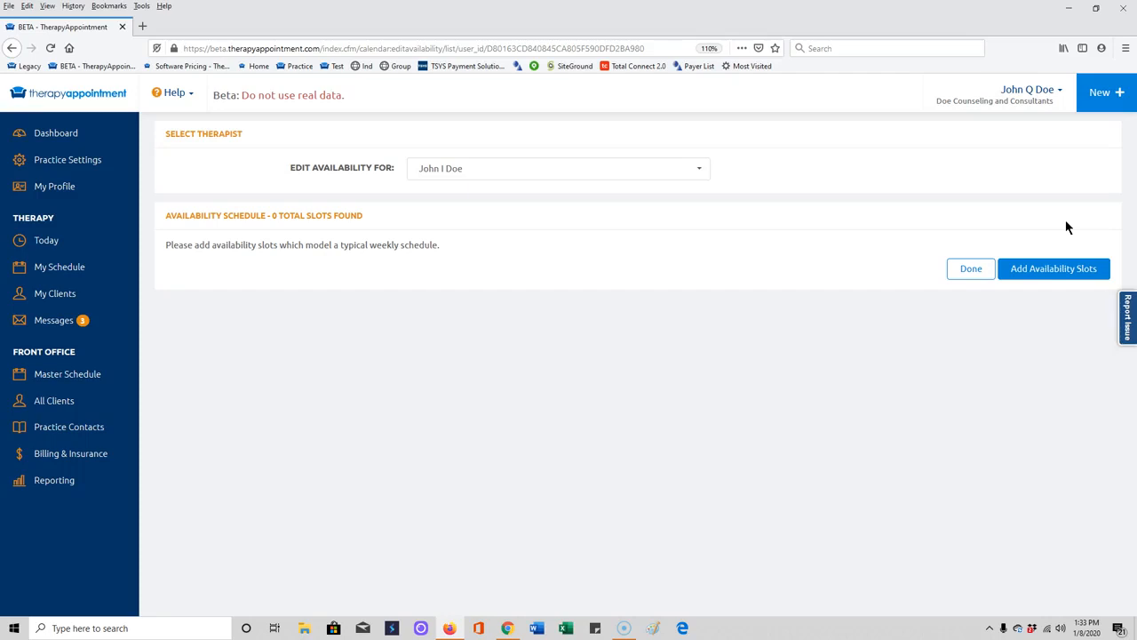
Start a new set of Main Office availability slots with online patient scheduling allowed and an end time of 12:00pm.
click(1042, 271)
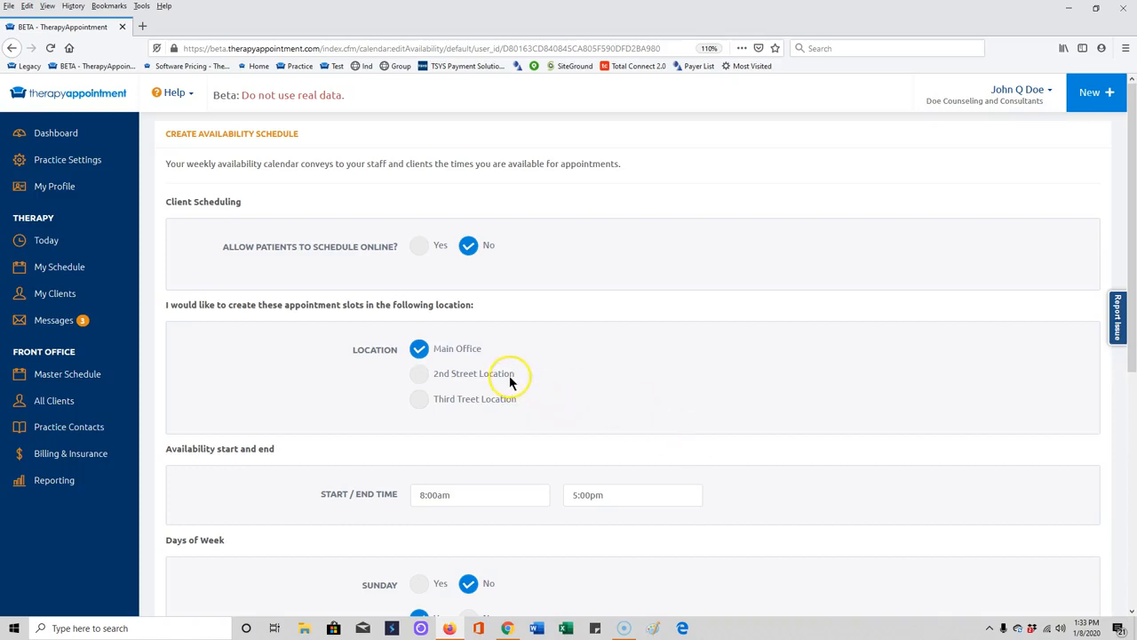
click(420, 247)
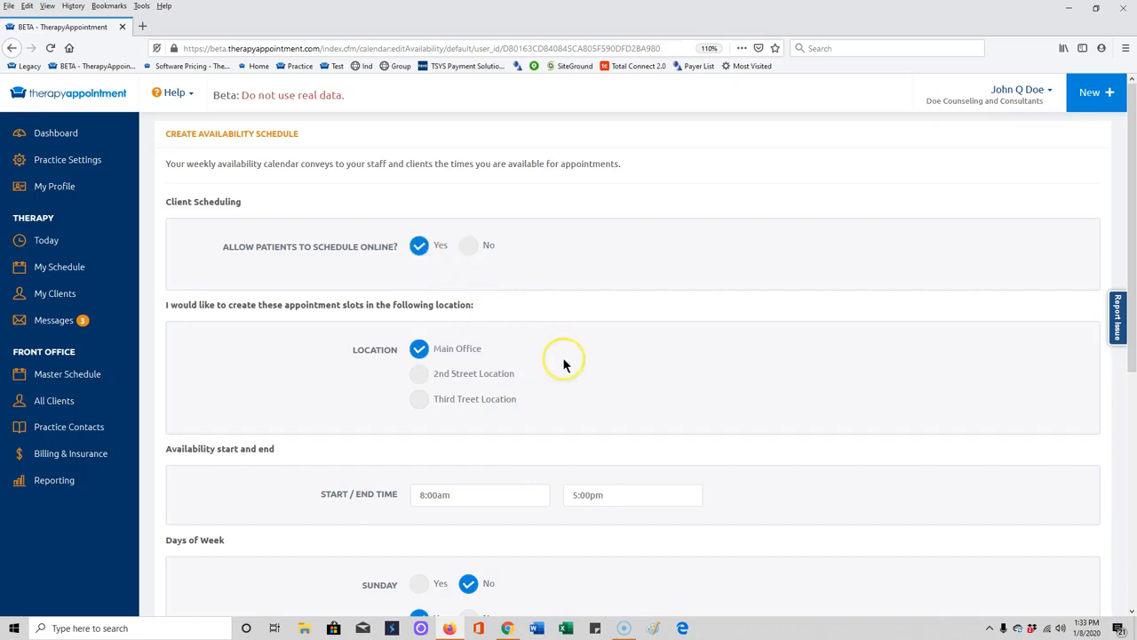
scroll(563, 365, down, 1)
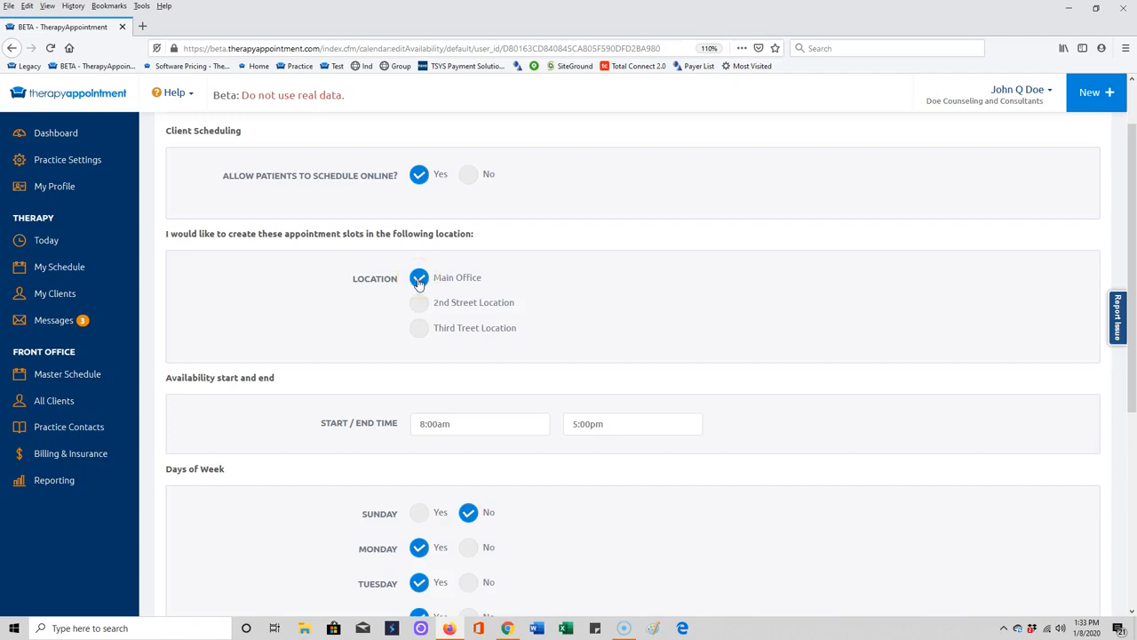
scroll(444, 402, down, 1)
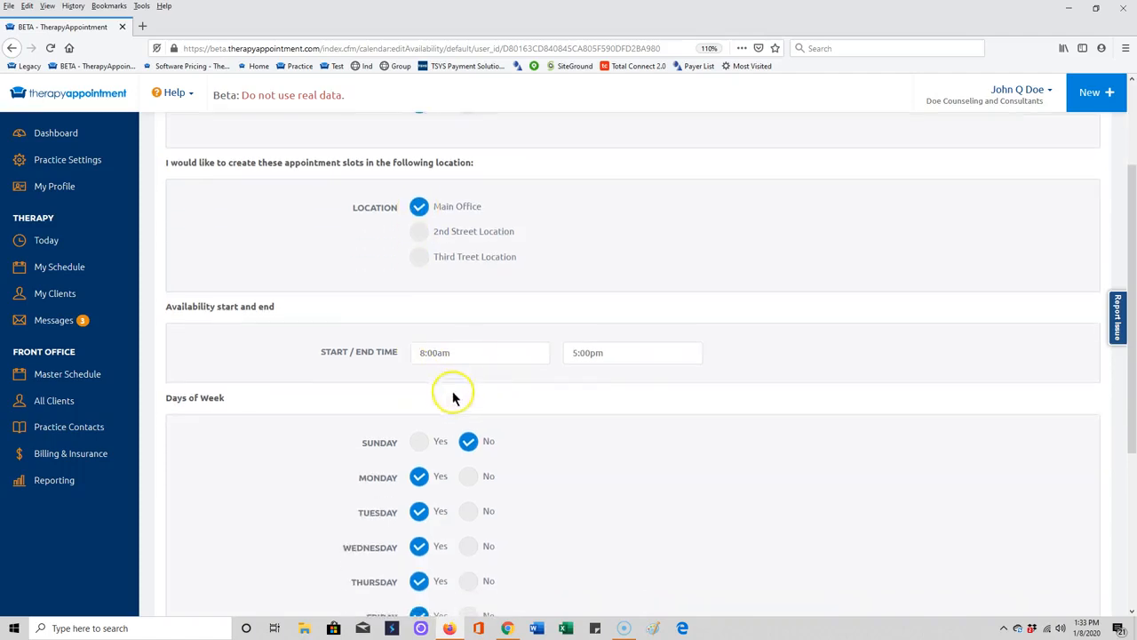
click(591, 351)
scroll(587, 426, down, 2)
scroll(586, 433, down, 4)
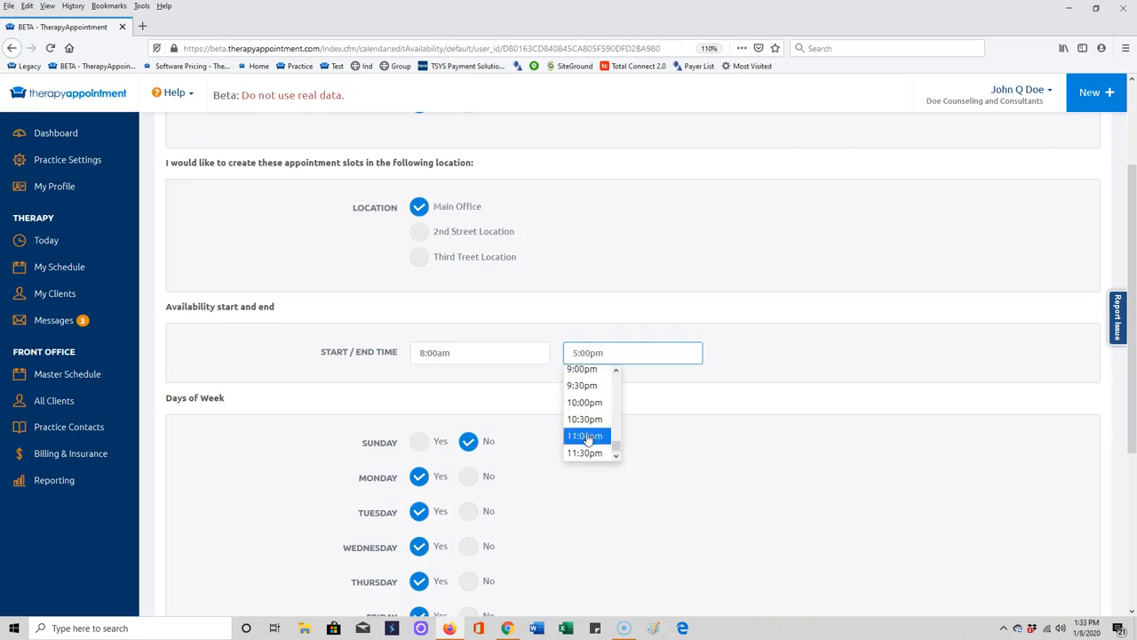
drag(616, 376, 615, 346)
click(594, 354)
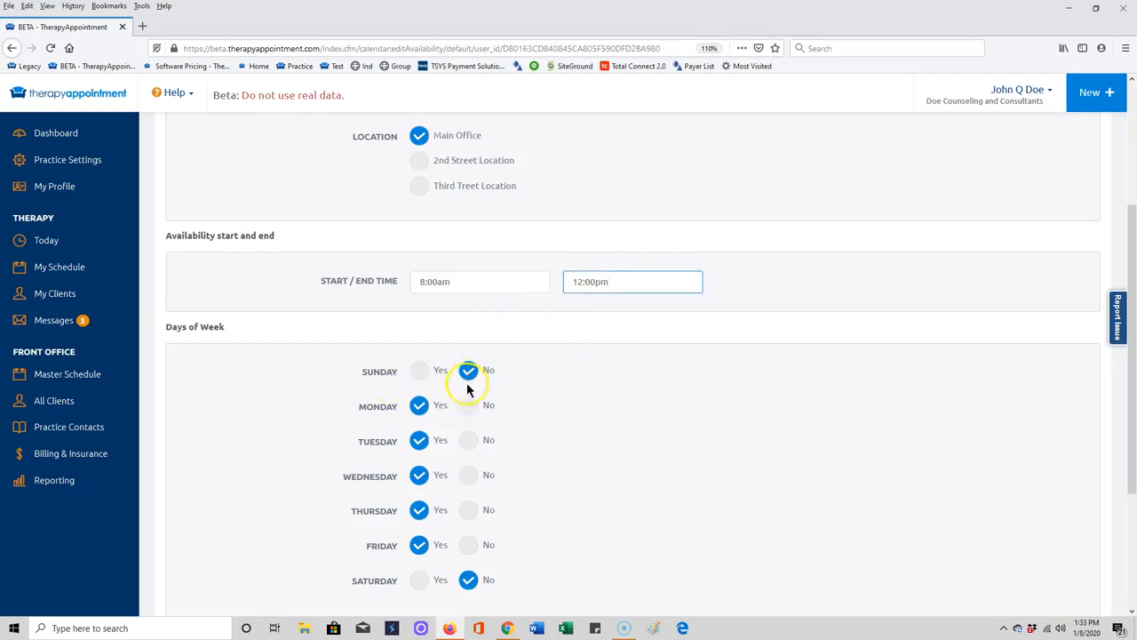
Exclude Tuesday through Friday so the morning slots apply only to Monday, and save them.
click(469, 441)
click(468, 476)
click(468, 510)
click(469, 544)
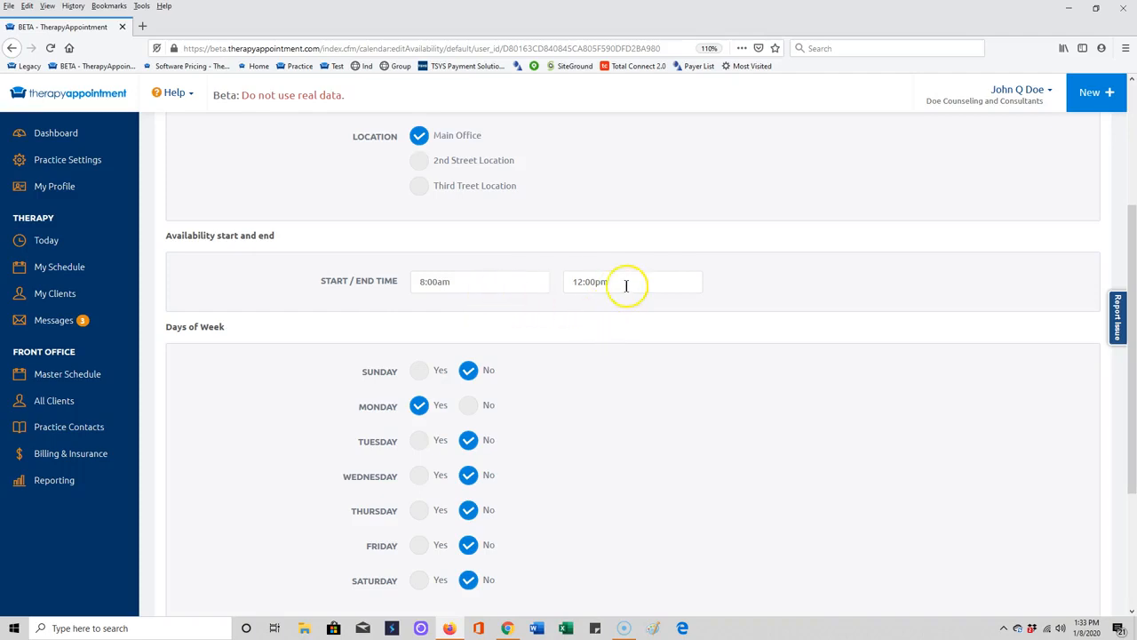
scroll(530, 462, down, 4)
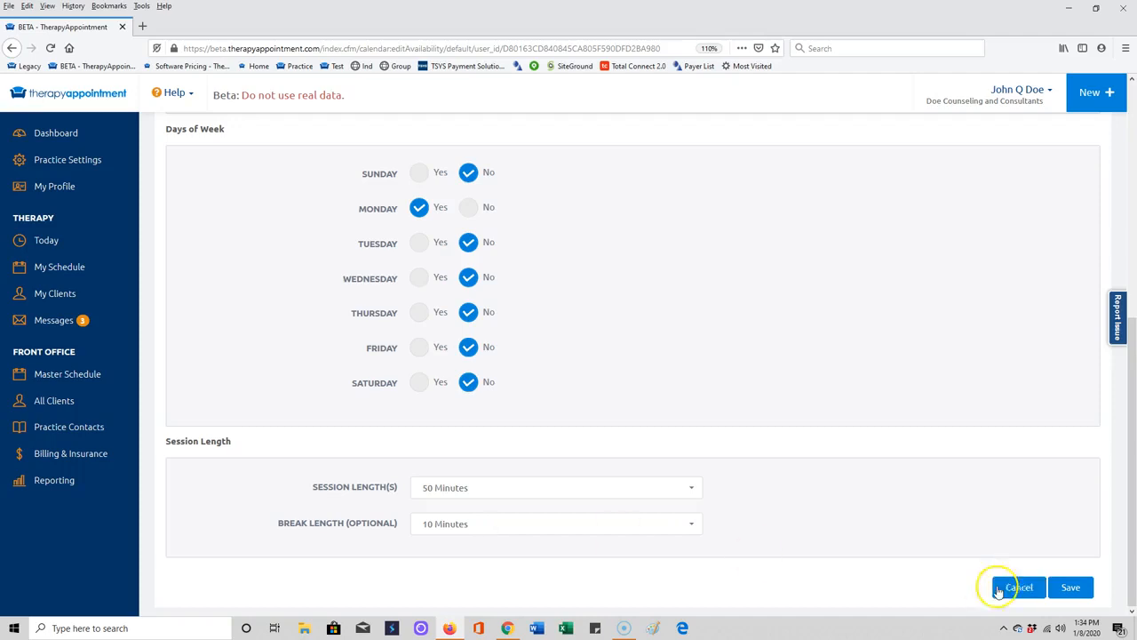
click(1072, 590)
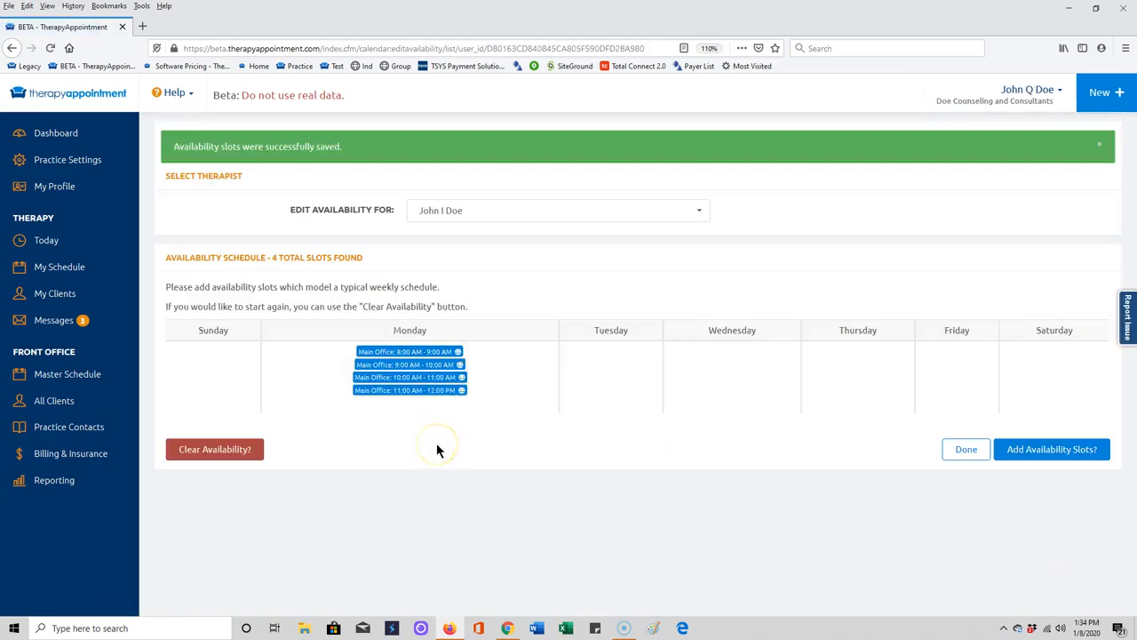
Start another set of Main Office slots with online patient scheduling allowed and a start time of 1:00pm.
click(1016, 449)
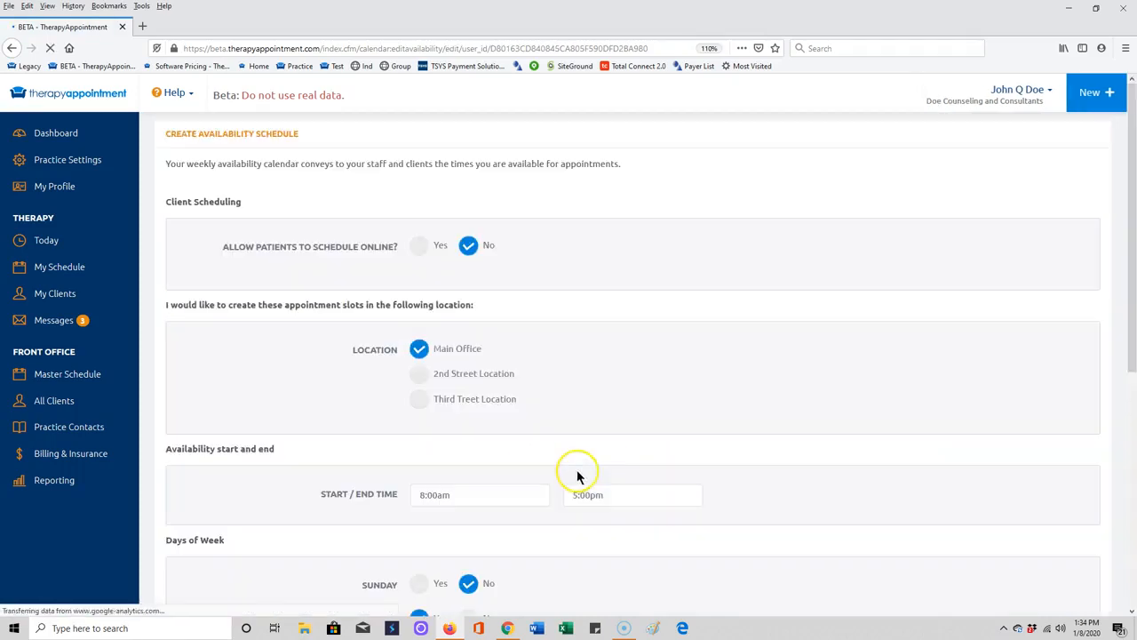
click(420, 248)
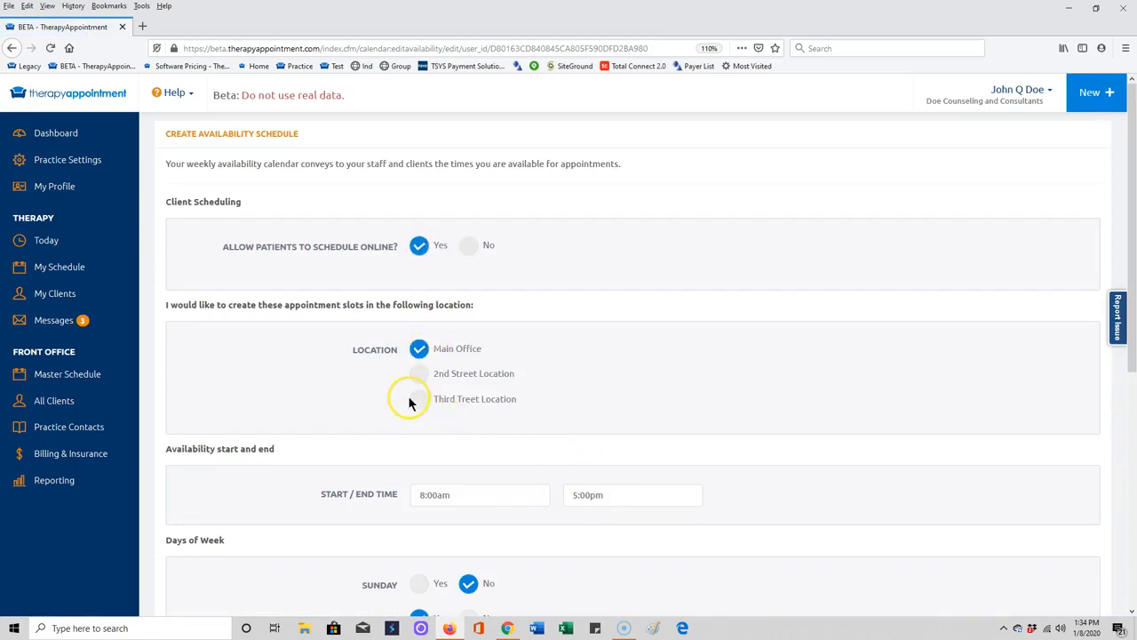
scroll(410, 418, down, 3)
click(451, 354)
scroll(456, 400, down, 4)
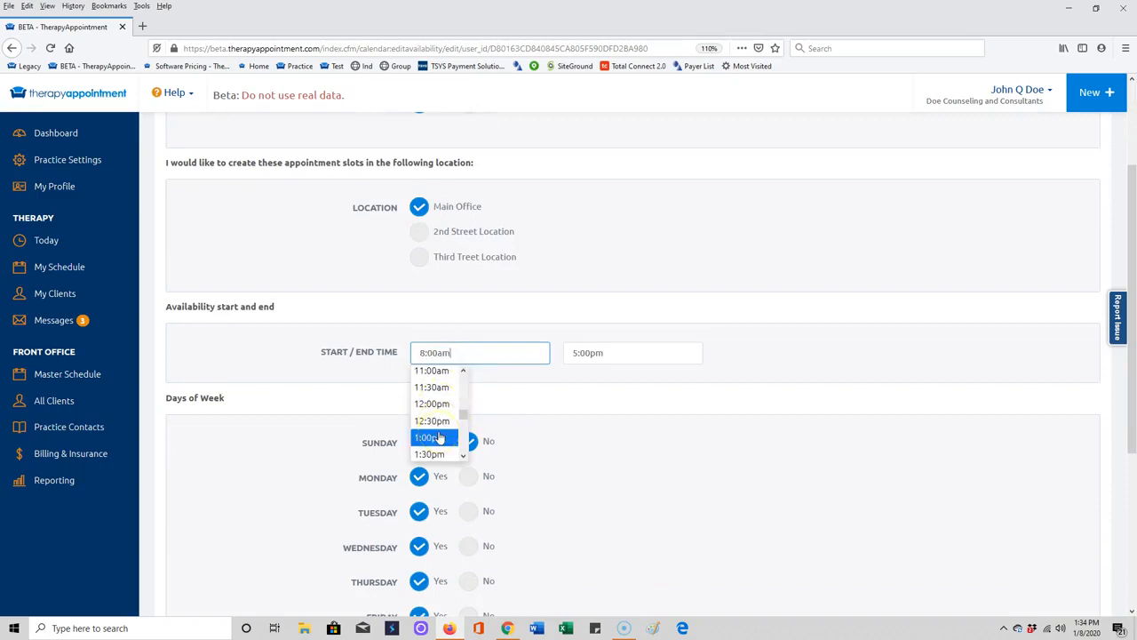
click(437, 437)
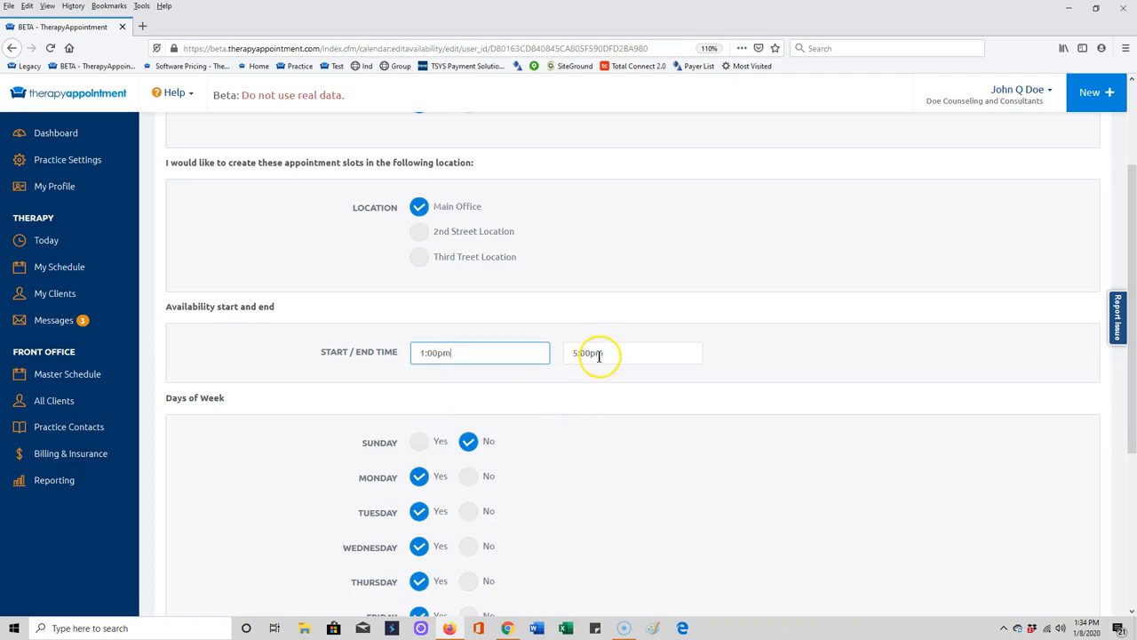
Restrict the afternoon slots to Monday by excluding Tuesday through Friday, and save them.
click(466, 513)
click(469, 546)
scroll(480, 516, down, 3)
click(469, 444)
click(468, 475)
scroll(466, 523, down, 3)
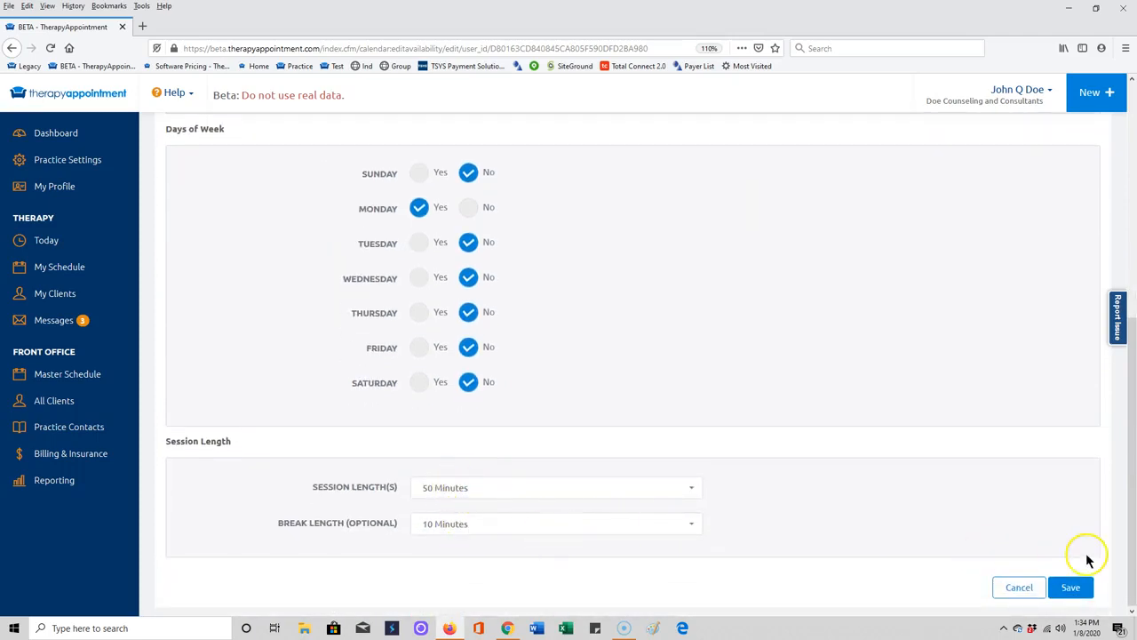
click(1072, 586)
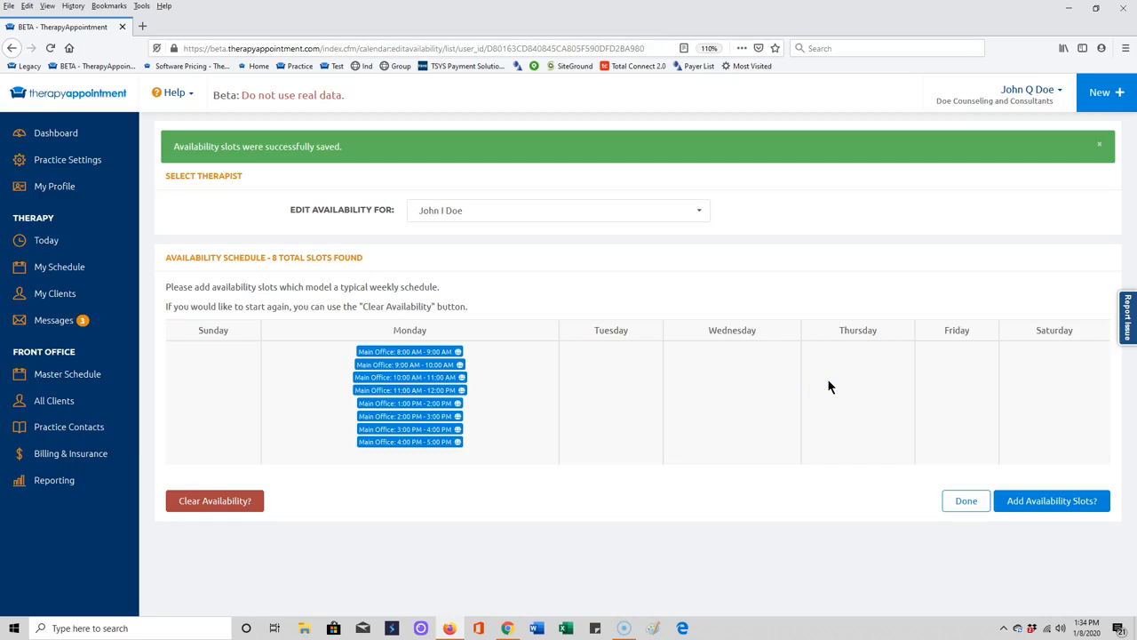
Add and save availability slots at the 2nd Street Location for Tuesday and Thursday only, excluding Monday, Wednesday and Friday.
click(1016, 501)
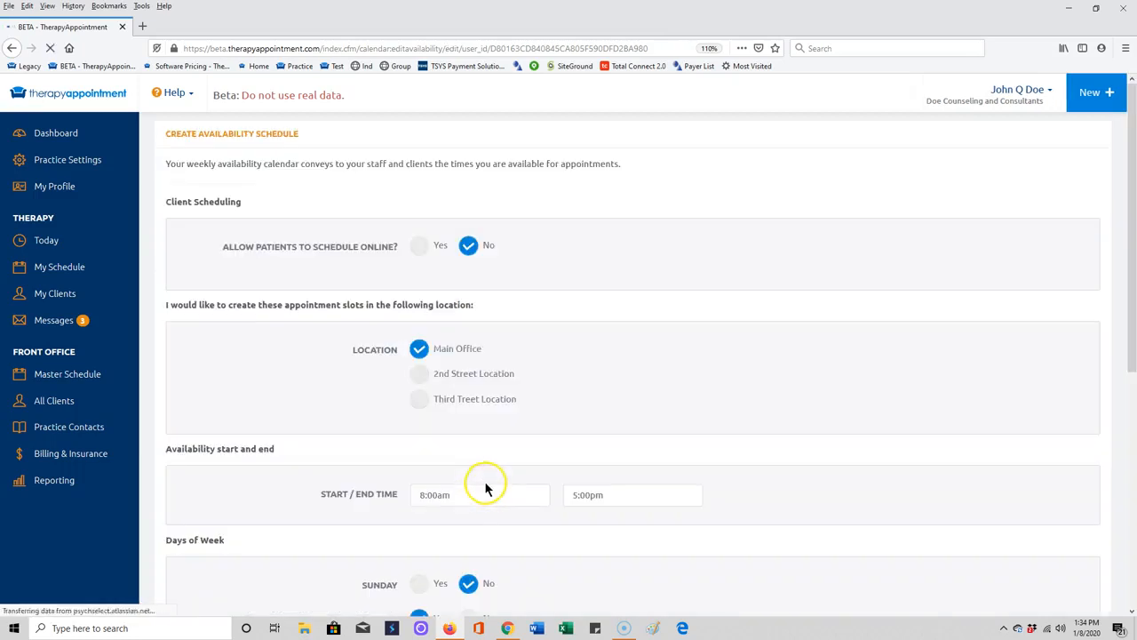
click(420, 373)
scroll(436, 456, down, 3)
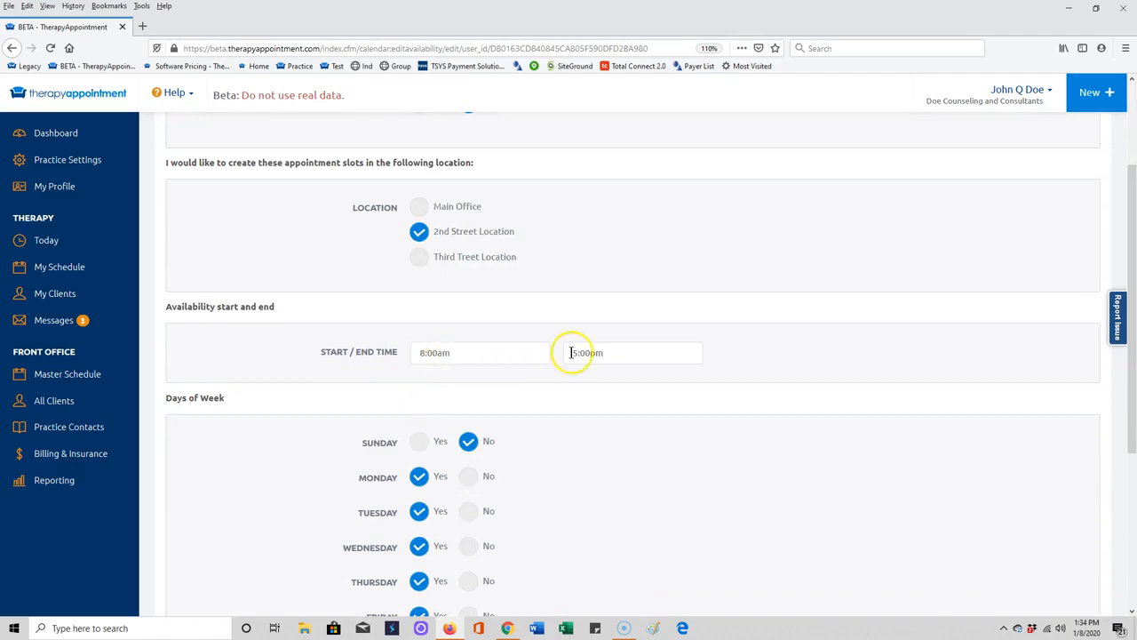
scroll(467, 381, down, 3)
click(468, 334)
click(468, 404)
click(468, 474)
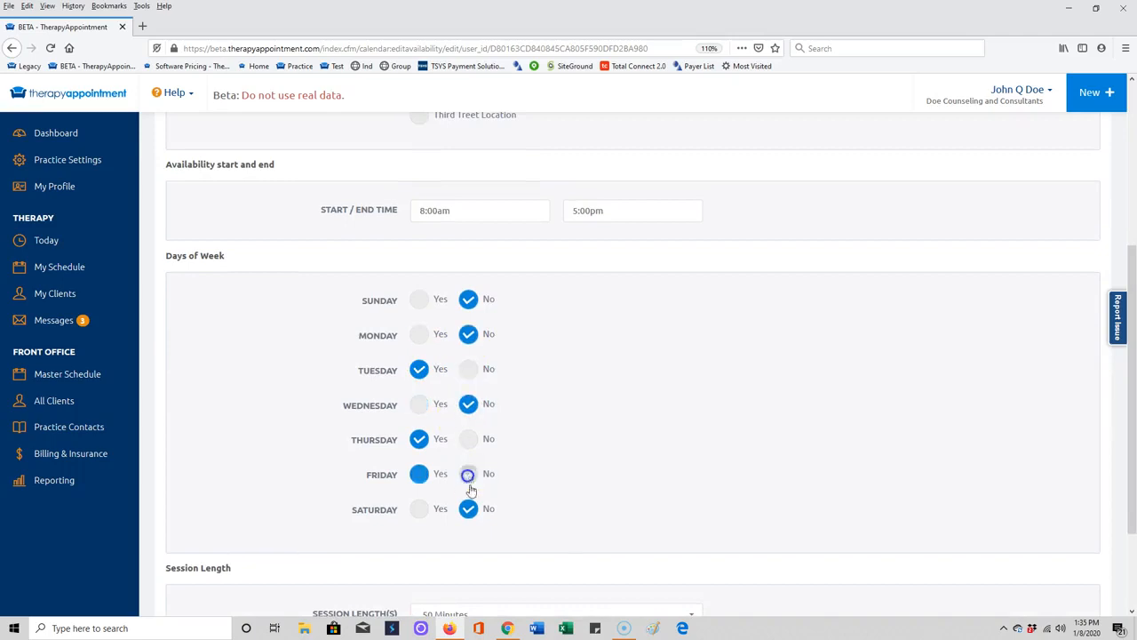
scroll(553, 524, down, 3)
click(1073, 587)
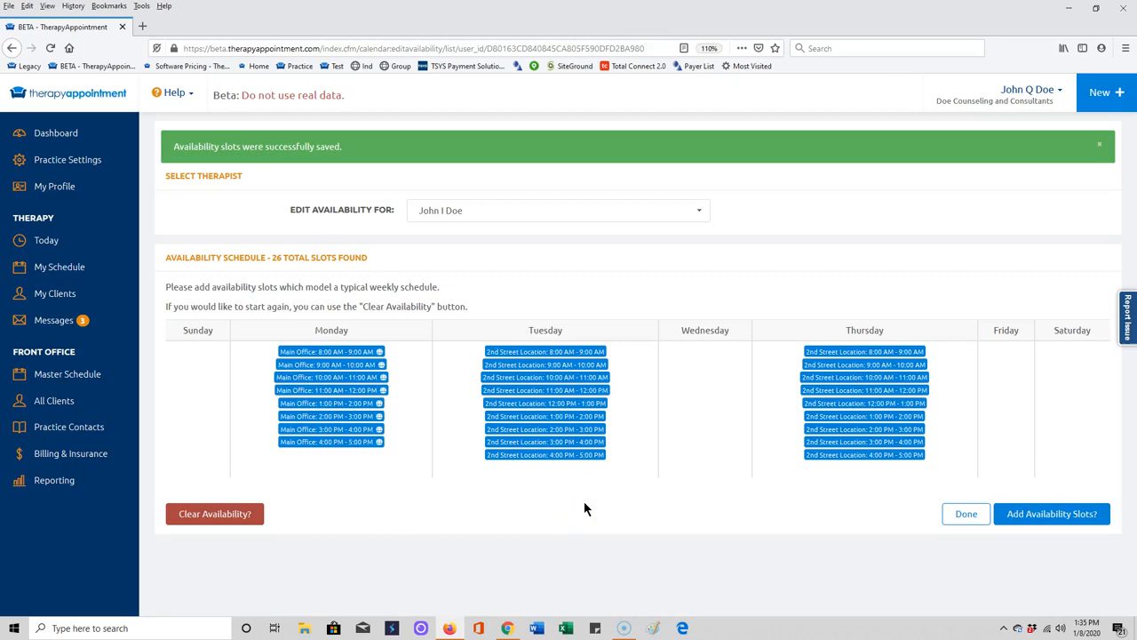
Finish editing availability and display the week of Jan 12–18, 2020 in the personal schedule.
click(963, 514)
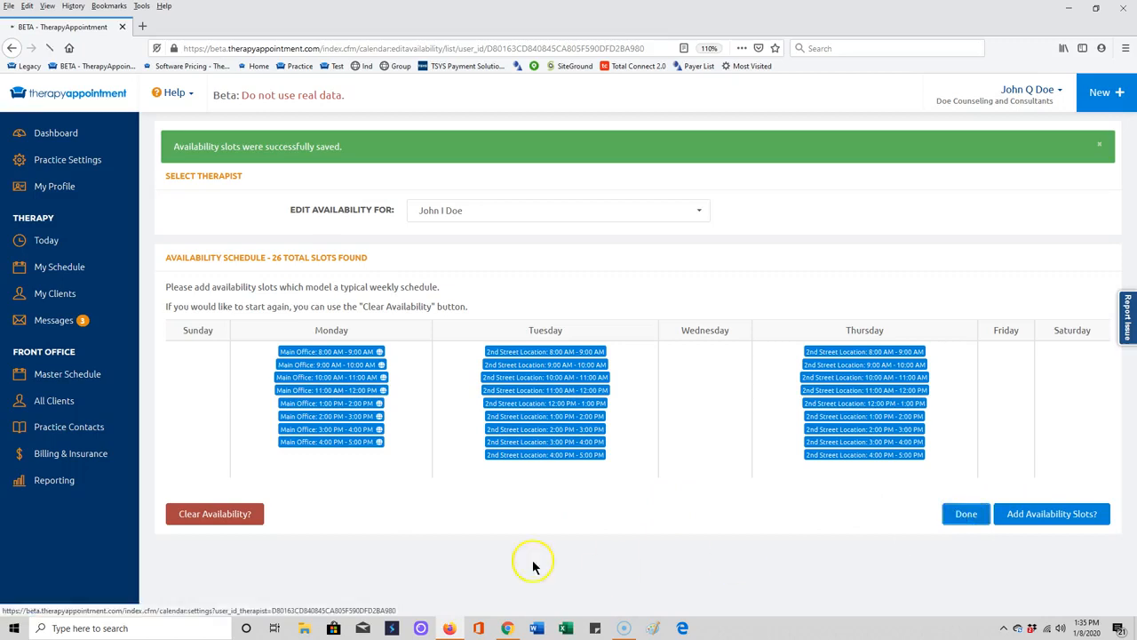
click(70, 273)
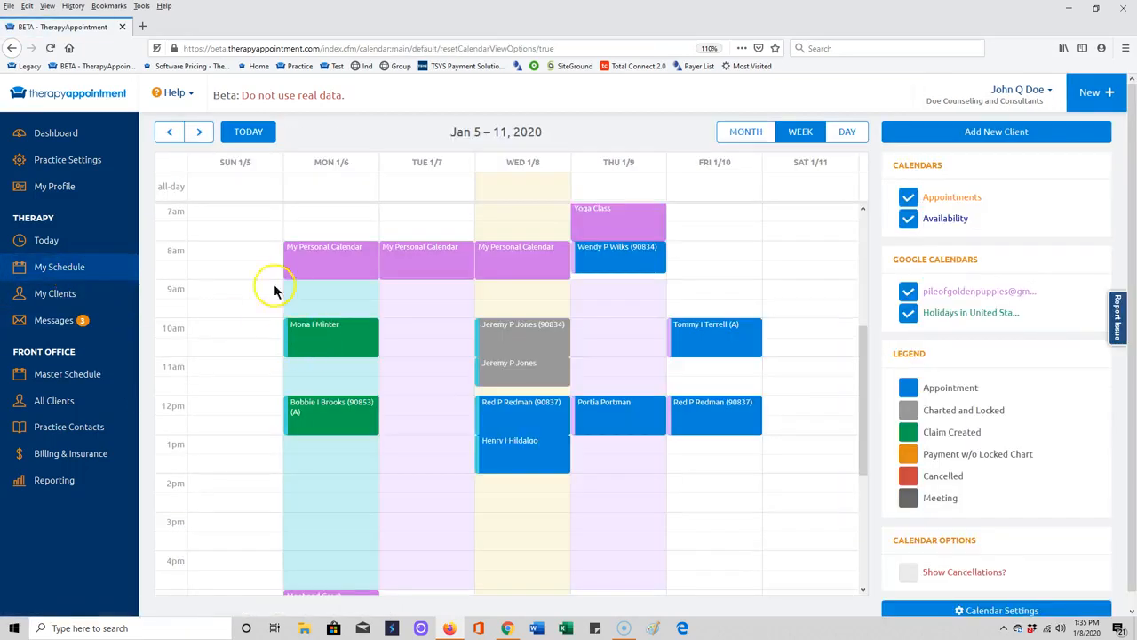
click(199, 132)
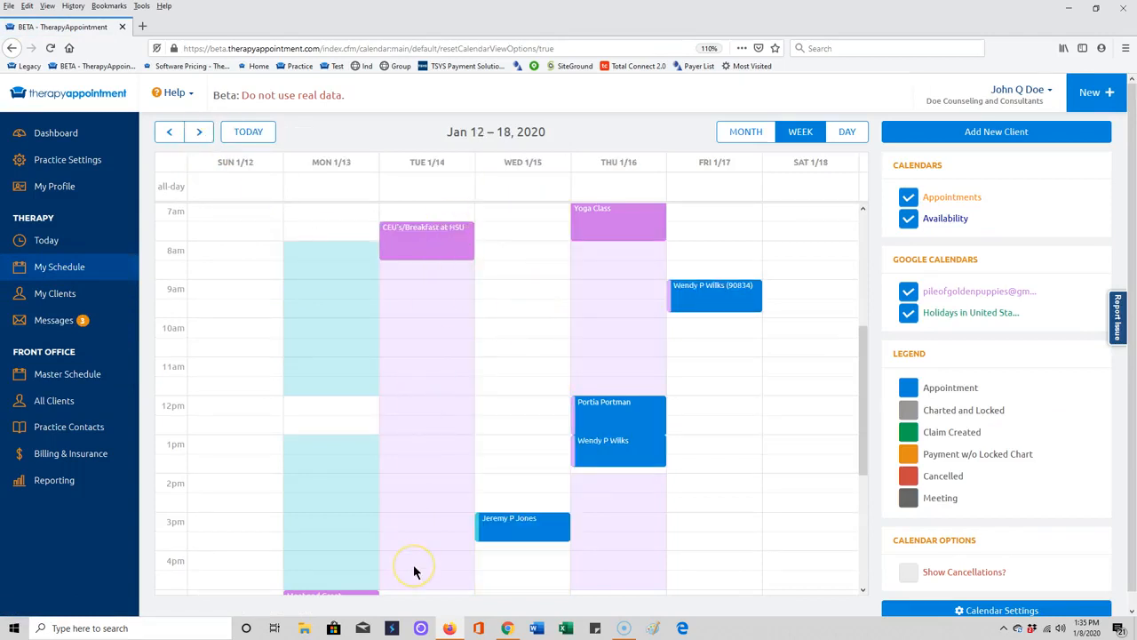
Start a new meeting named "Tuesday Lunch" around midday on Tuesday, January 14, and open its detailed form.
click(405, 411)
click(405, 411)
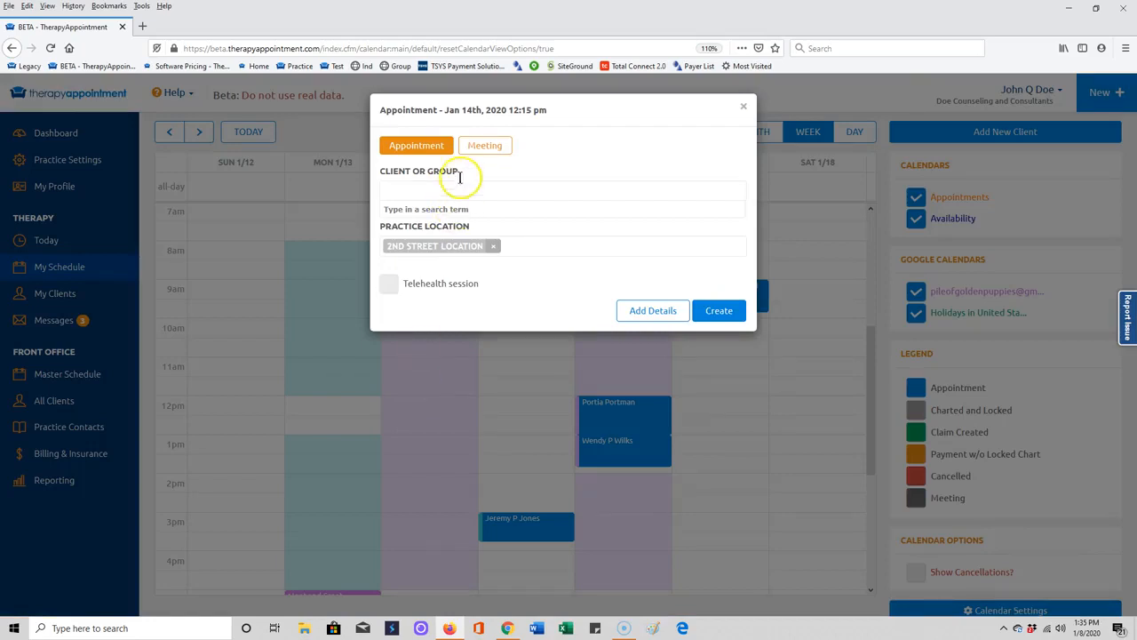
click(484, 147)
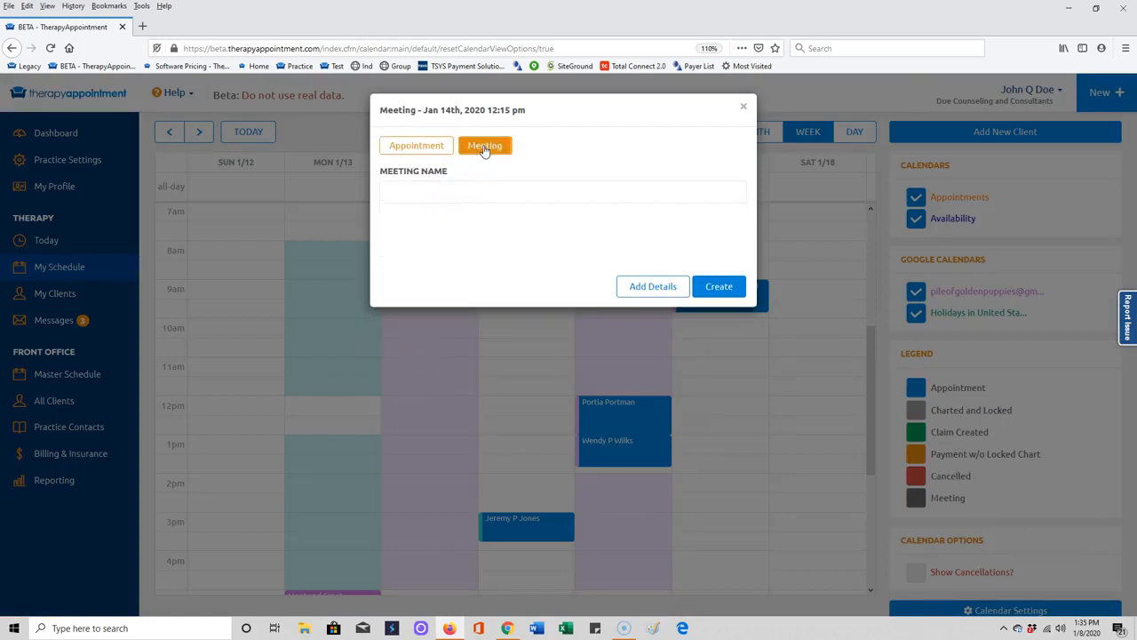
click(522, 191)
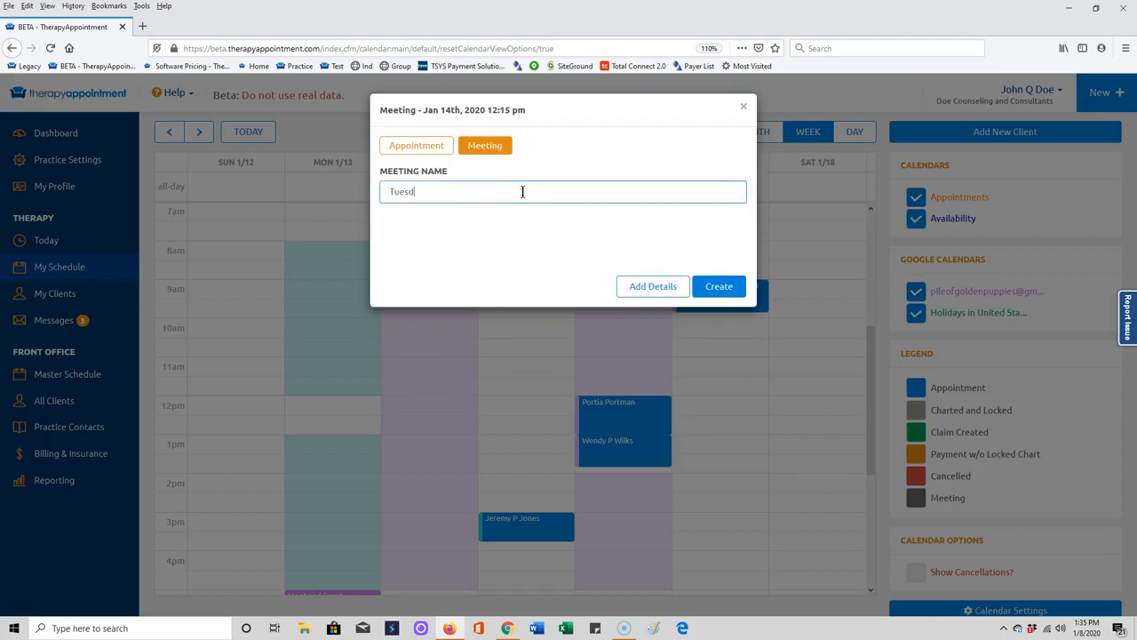
text(Tuesday Lunch)
click(647, 287)
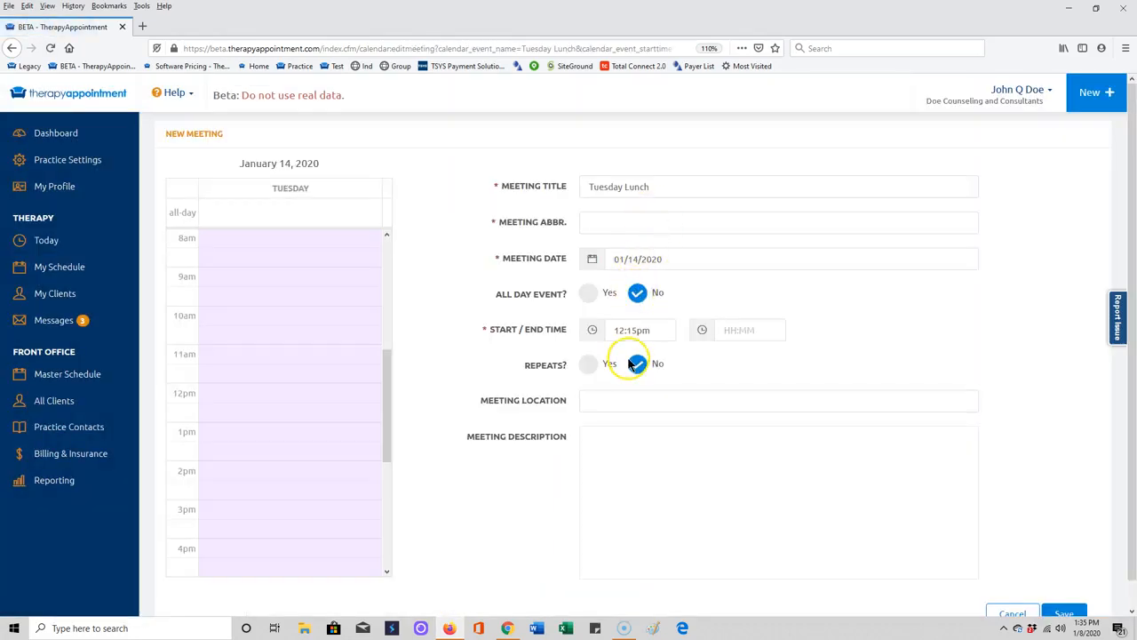
Set the Tuesday Lunch meeting to start at 12:00pm and end at 1:00pm.
click(642, 329)
click(638, 356)
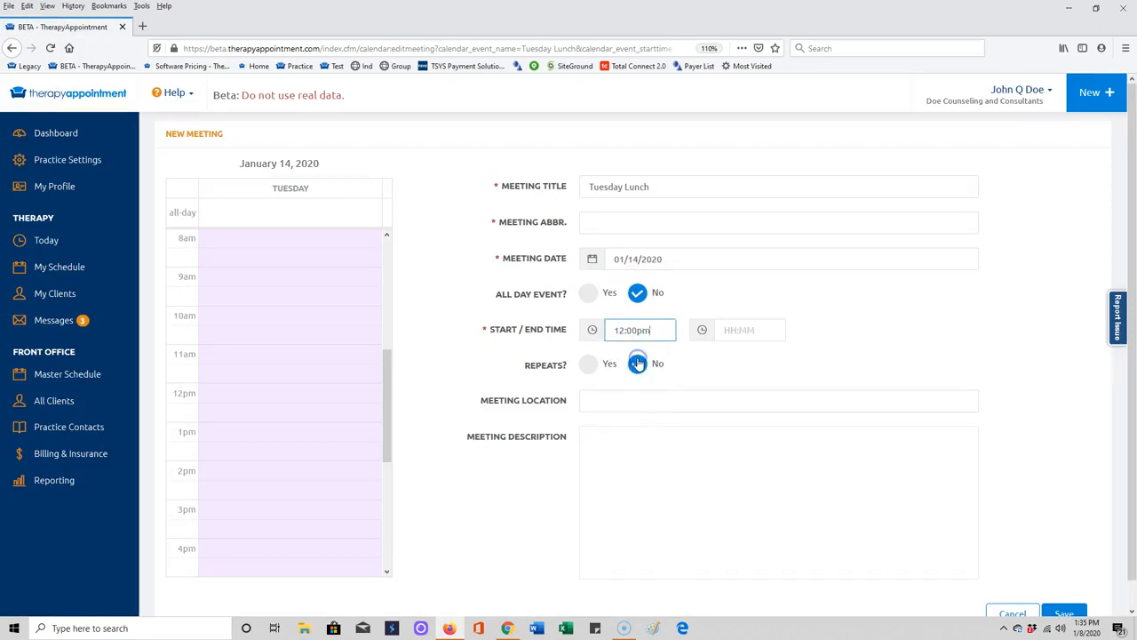
click(719, 330)
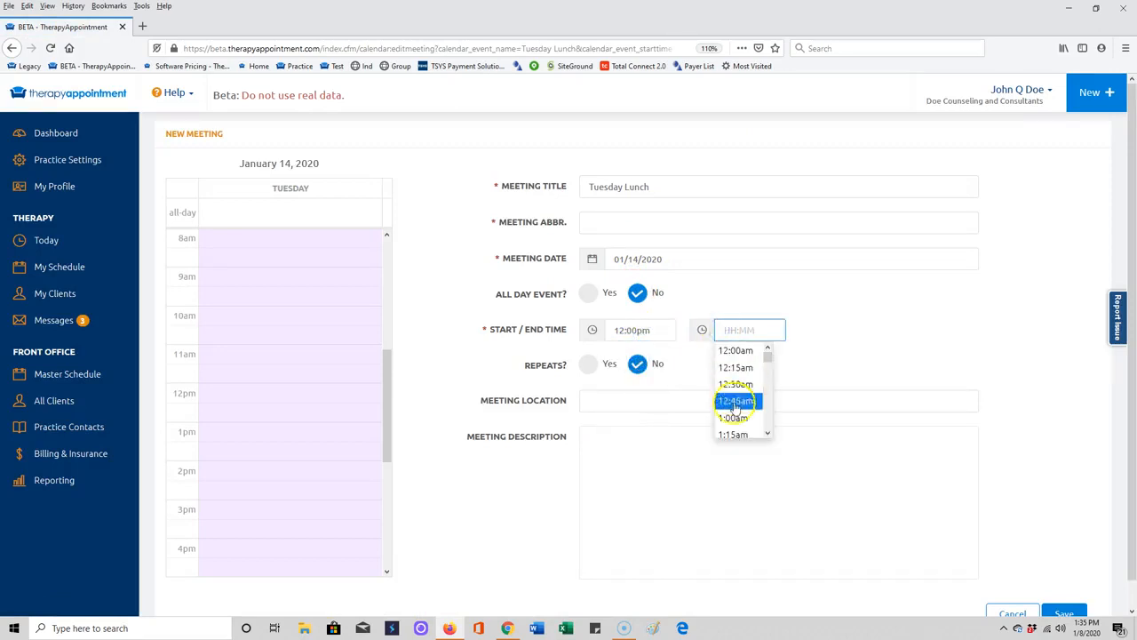
scroll(740, 406, down, 5)
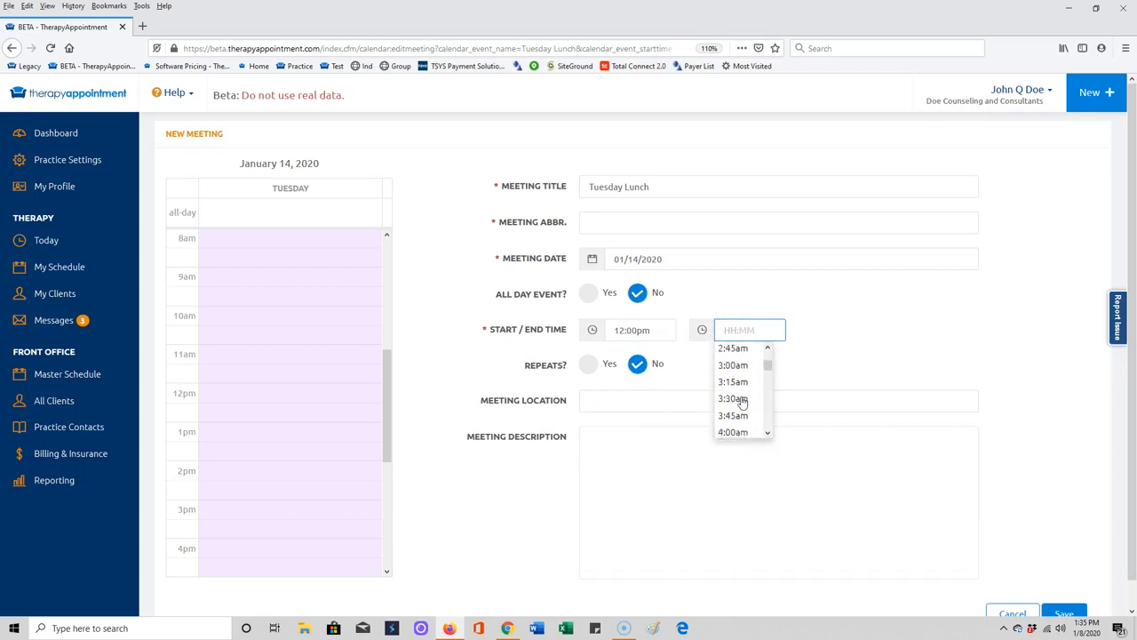
scroll(742, 405, up, 3)
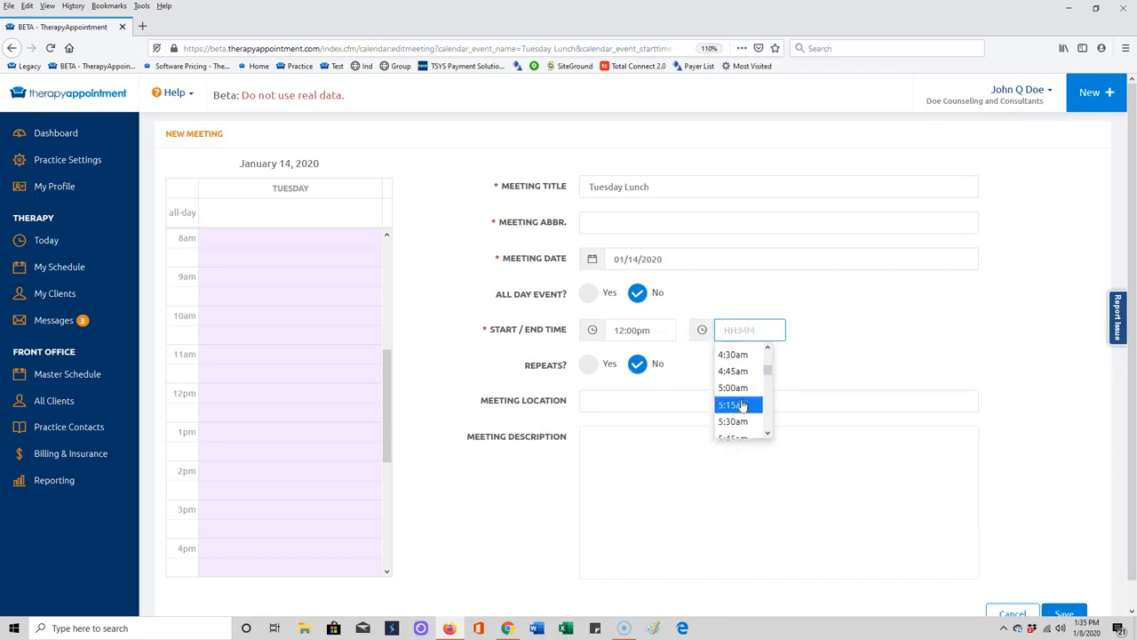
scroll(742, 406, up, 3)
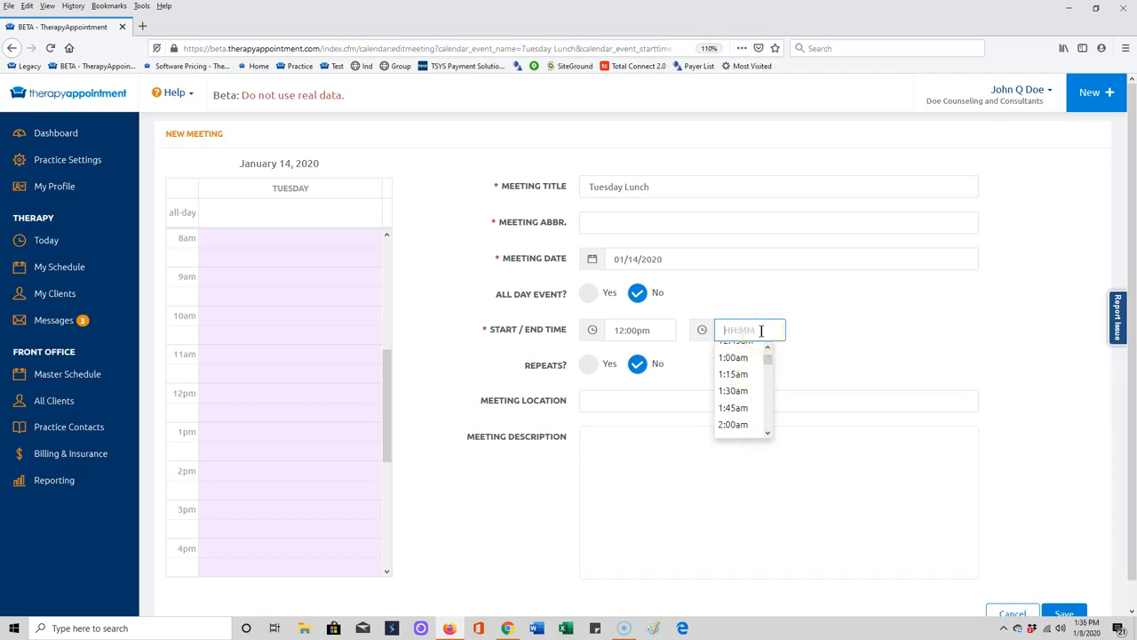
text(1:00p)
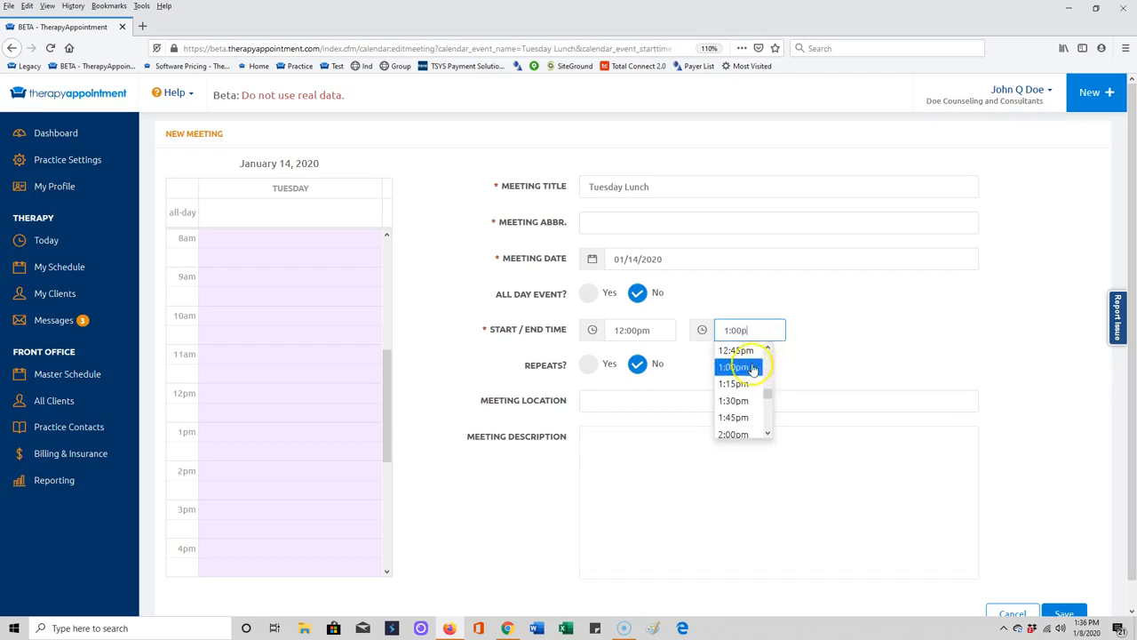
click(749, 367)
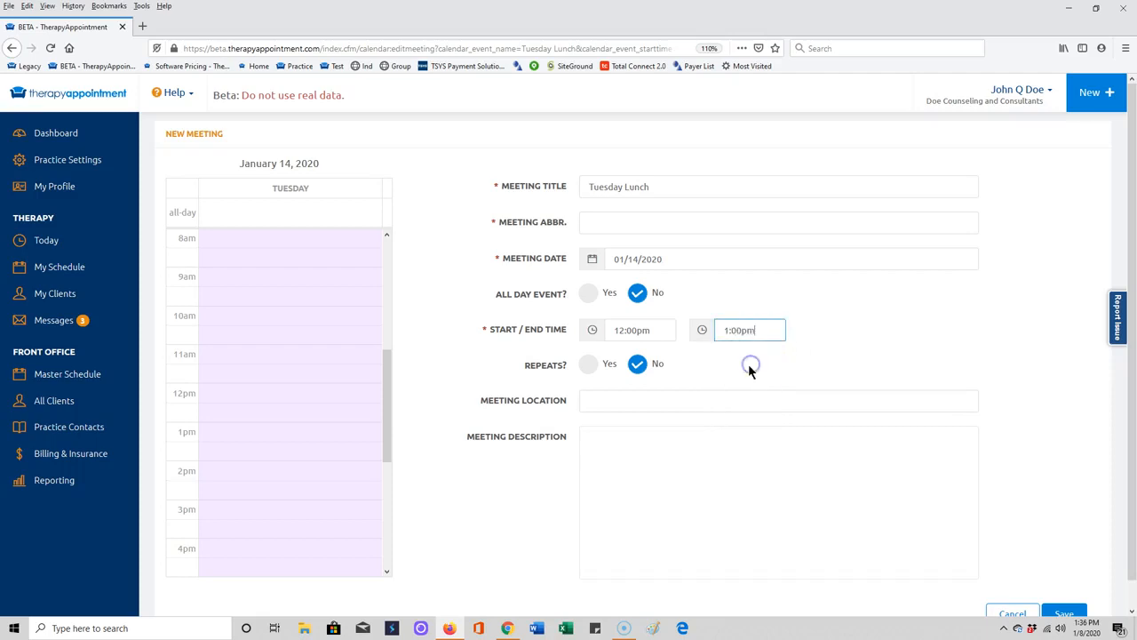
Make the meeting repeat every week on Tuesday, ending on 05/01/2020, and save it.
click(587, 365)
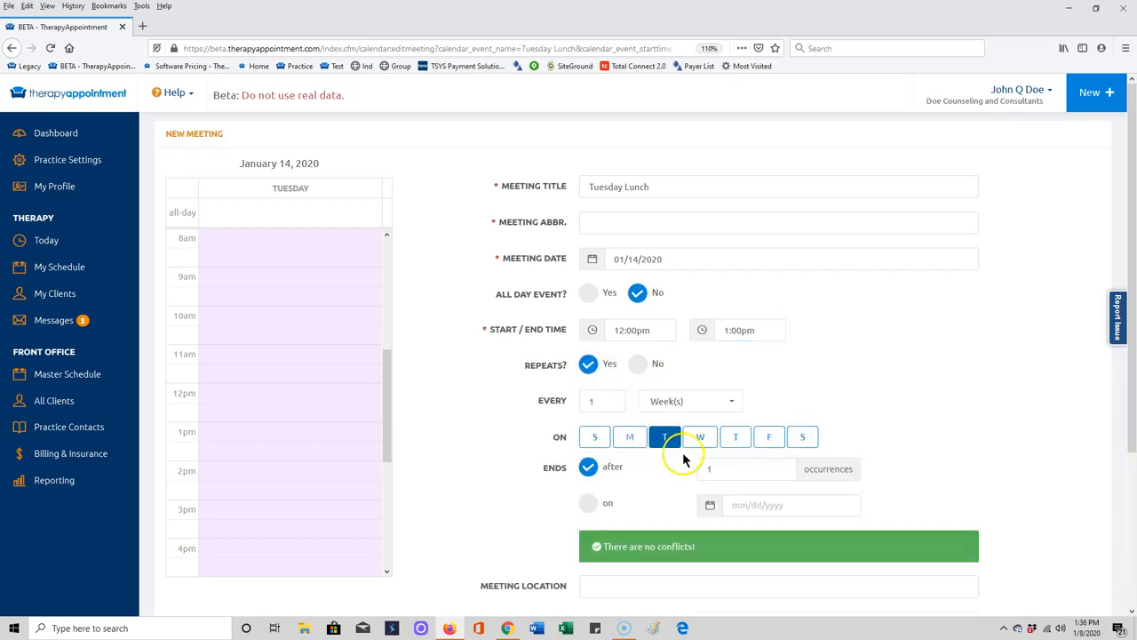
click(588, 504)
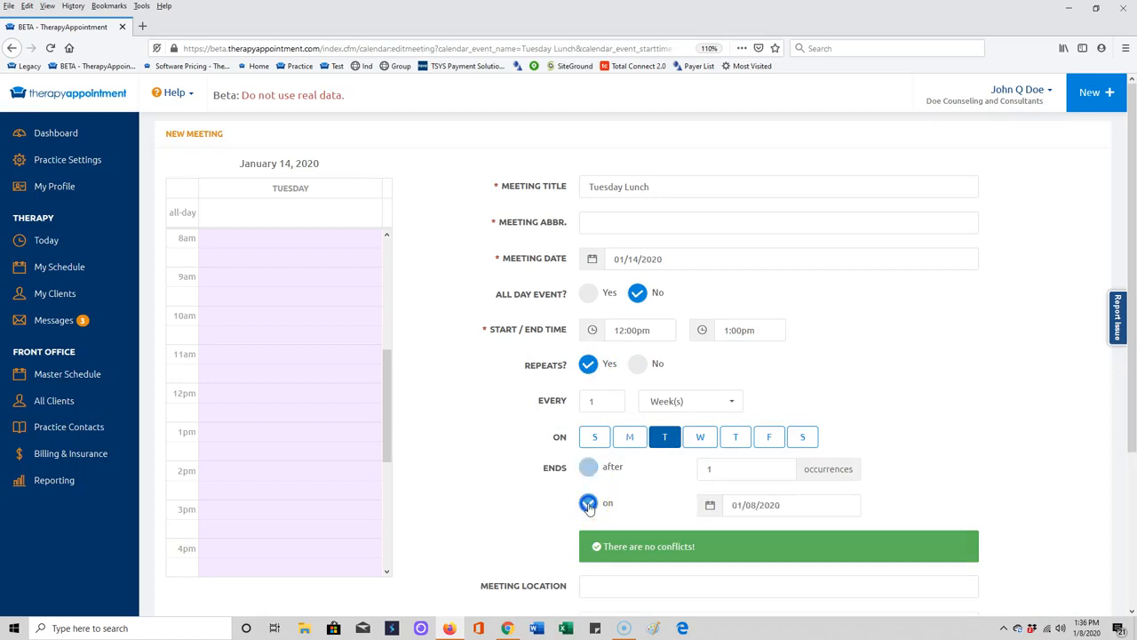
click(793, 509)
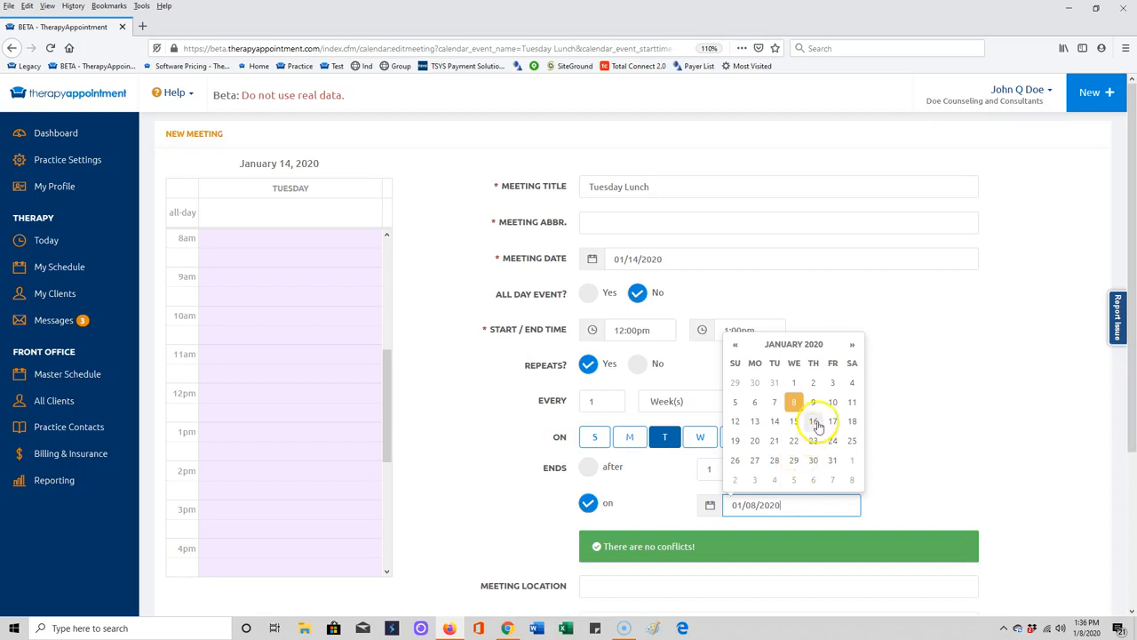
click(851, 346)
click(851, 346)
click(851, 346)
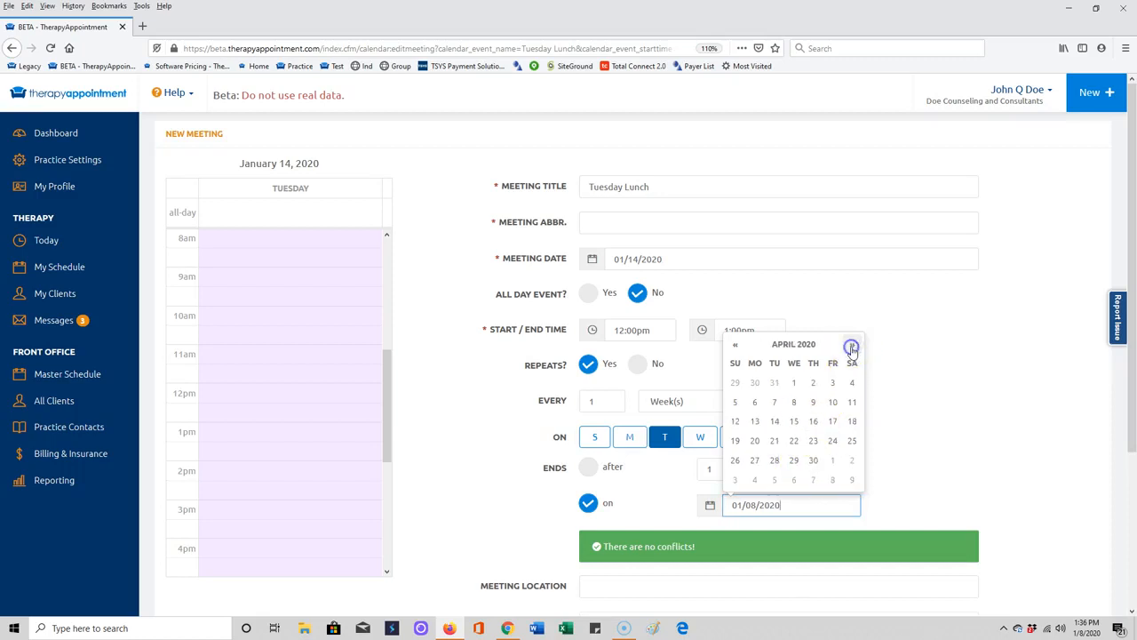
click(833, 459)
scroll(688, 514, down, 1)
scroll(688, 513, down, 1)
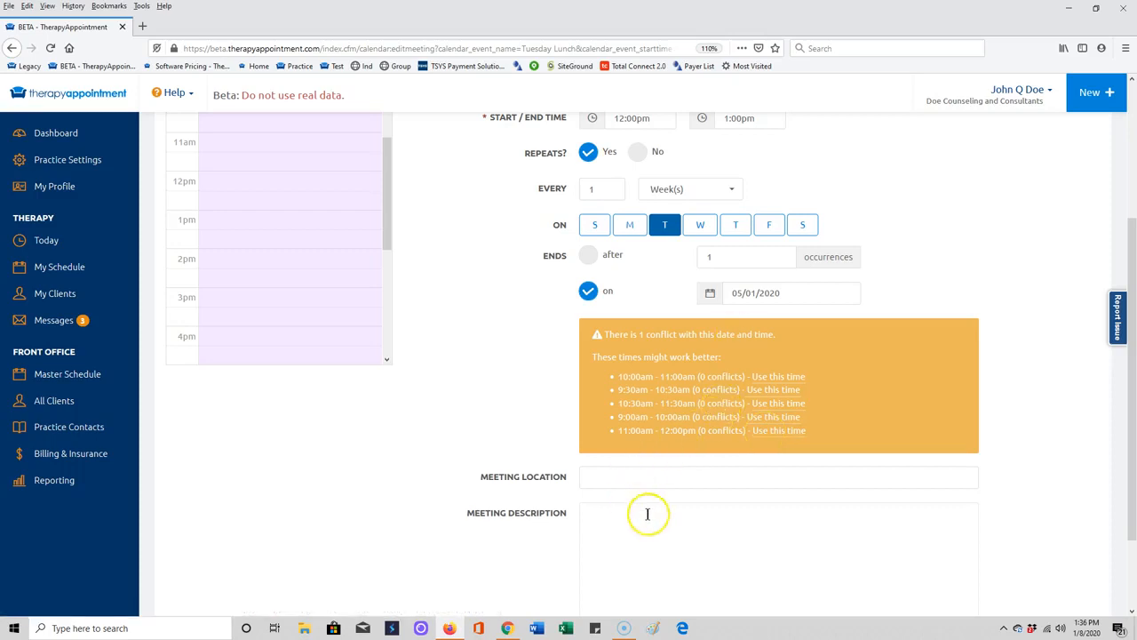
scroll(647, 512, down, 1)
click(1072, 591)
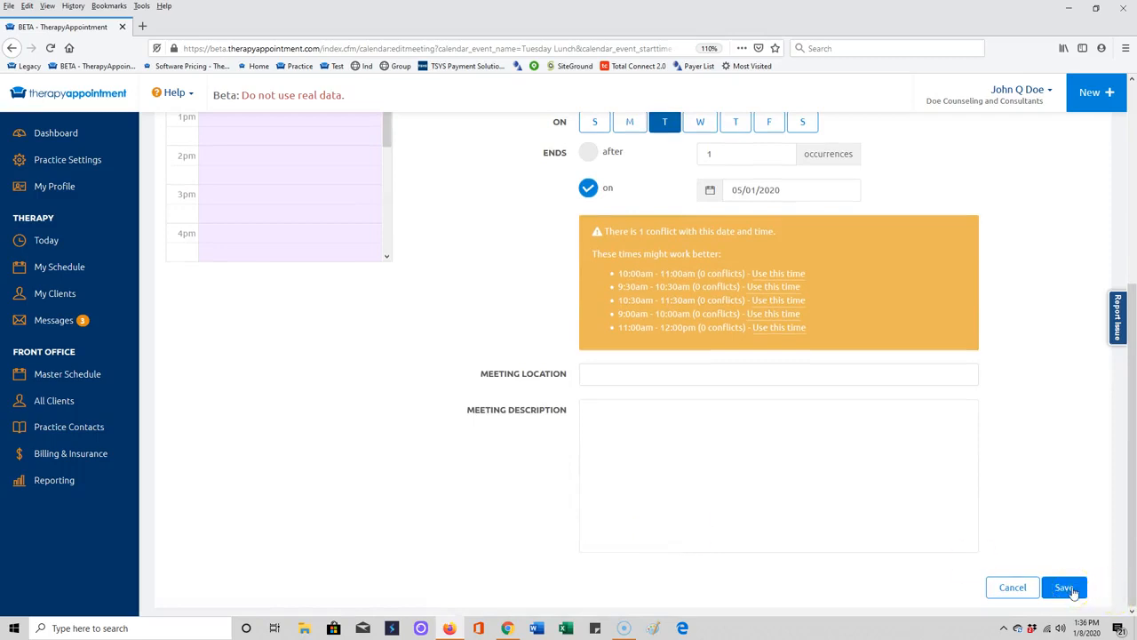